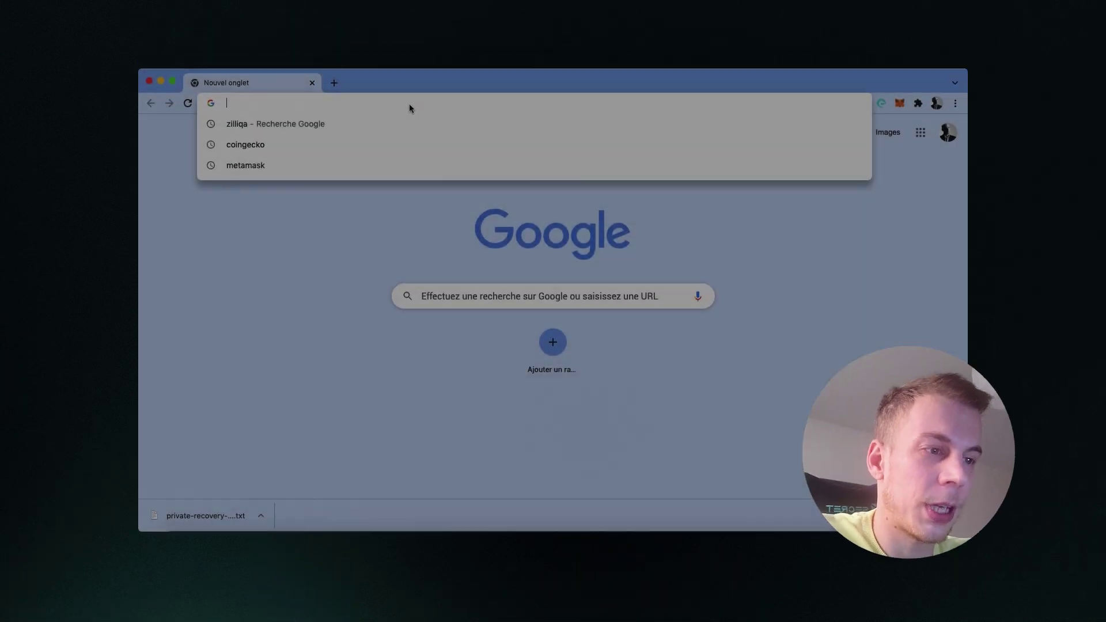
text(Zilliq)
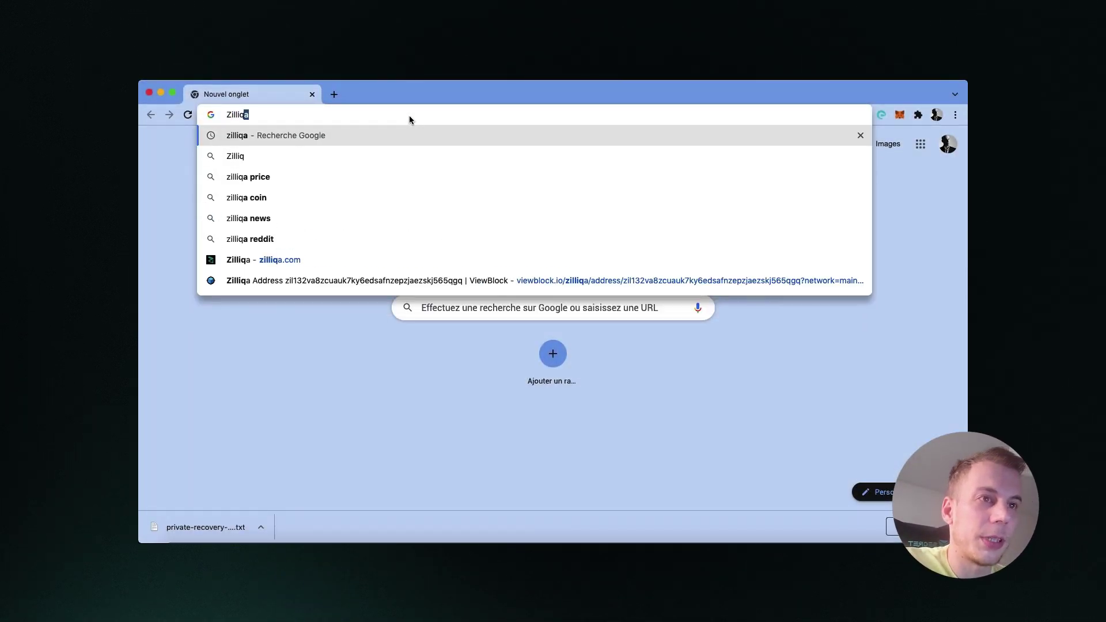
- Run the Google search for Zilliqa and open the official Zilliqa website
key(Return)
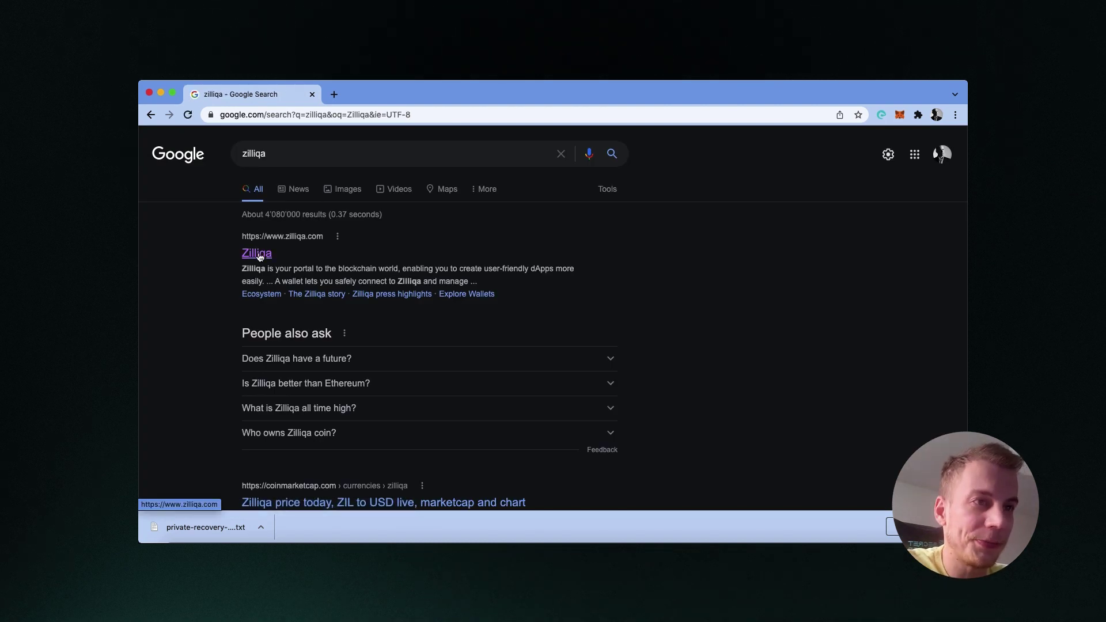
click(256, 254)
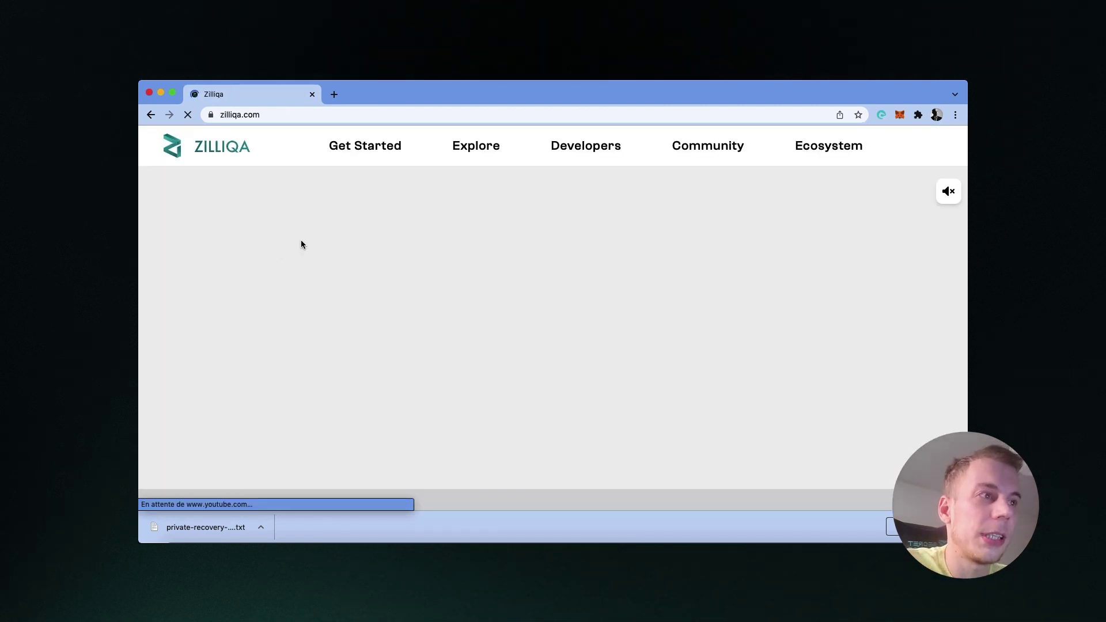
scroll(429, 322, down, 8)
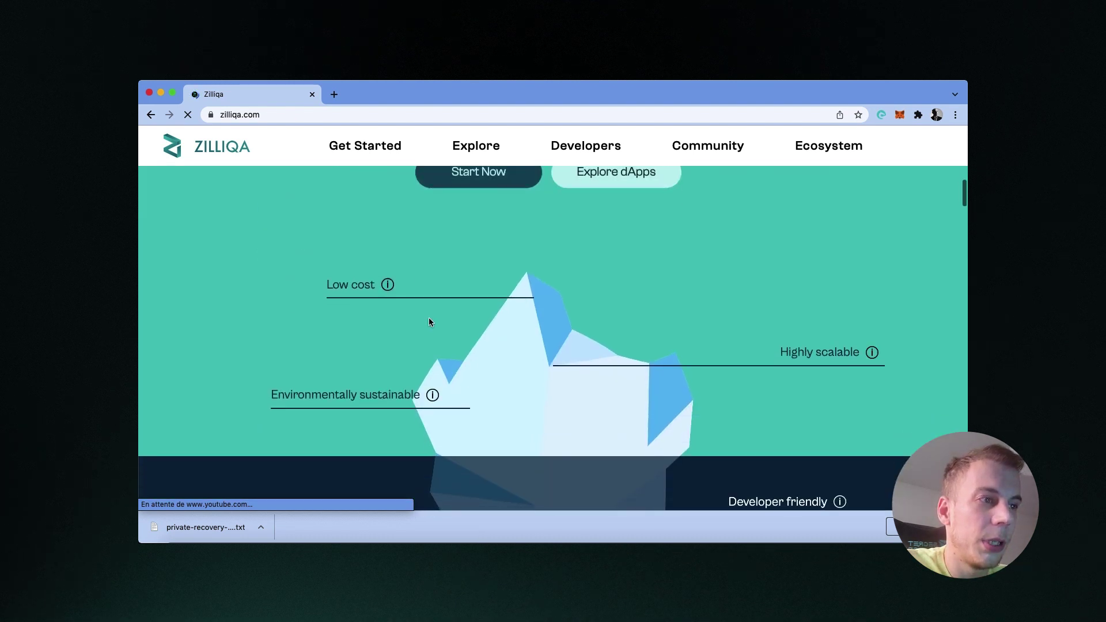
scroll(429, 322, down, 10)
scroll(430, 321, down, 10)
scroll(428, 321, down, 10)
scroll(429, 322, down, 10)
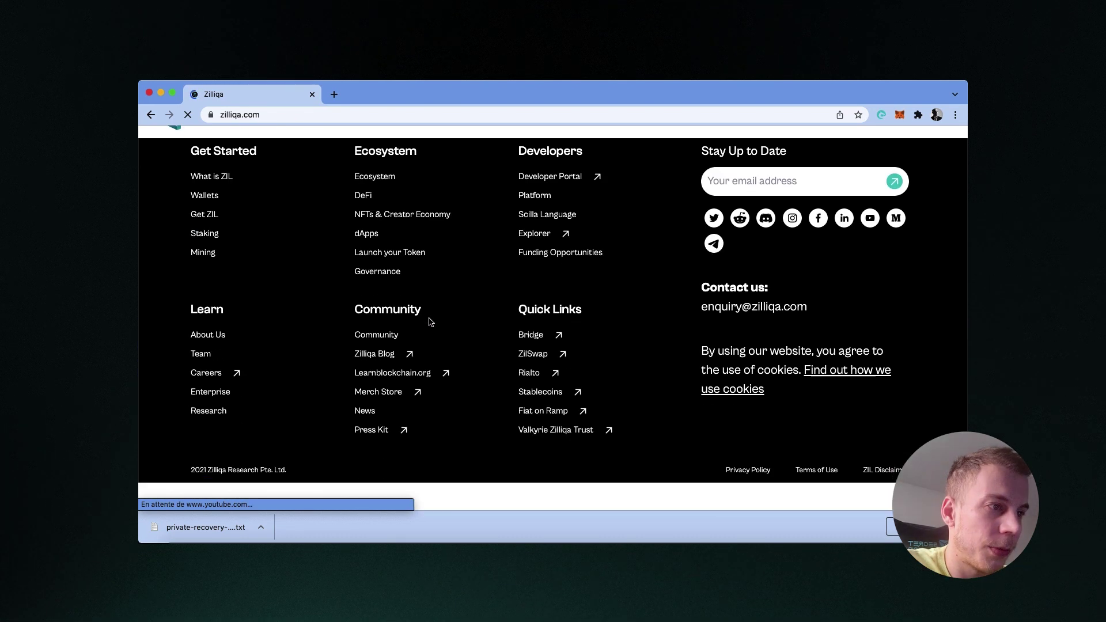
scroll(429, 322, up, 1)
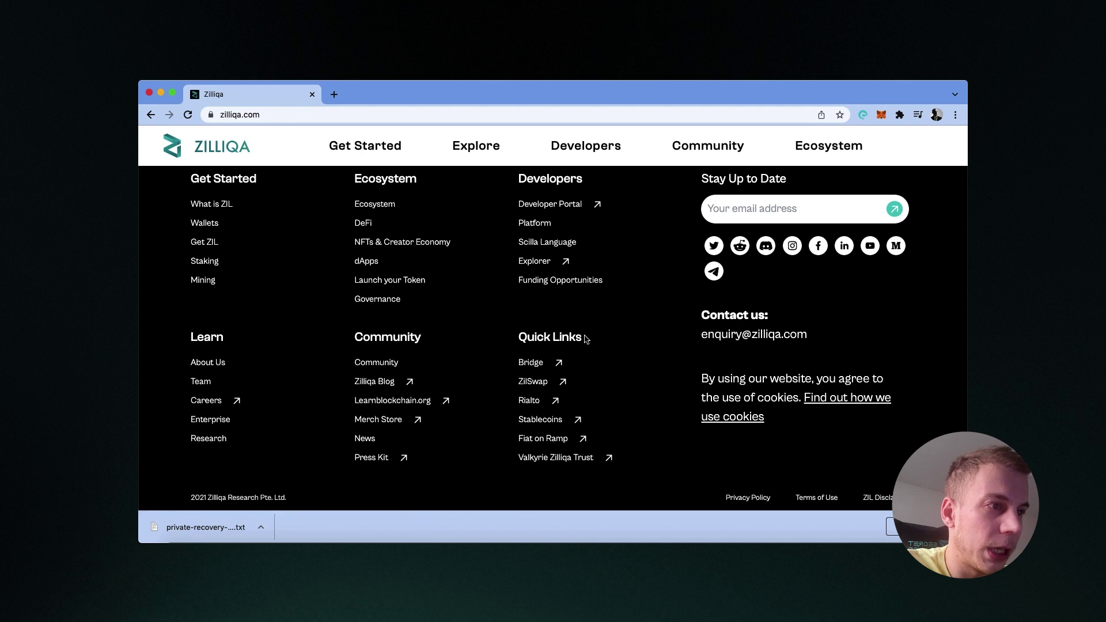
- Launch ZilBridge in a new tab from the Bridge link in the Zilliqa site's footer
click(538, 367)
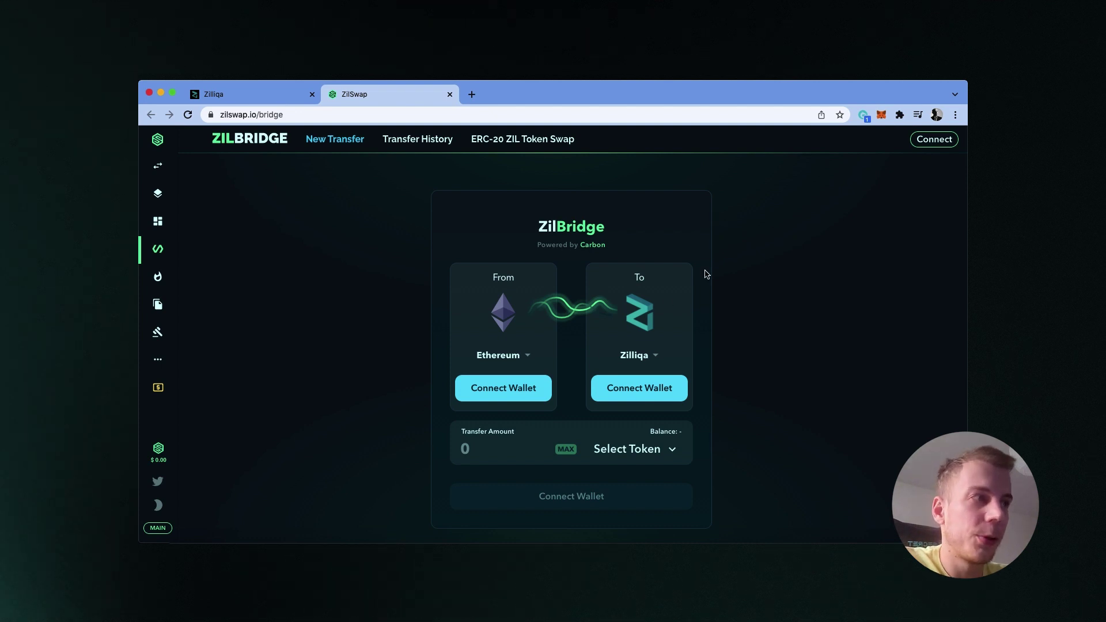
- Approve the ZilPay wallet connection request for zilswap.io
click(865, 116)
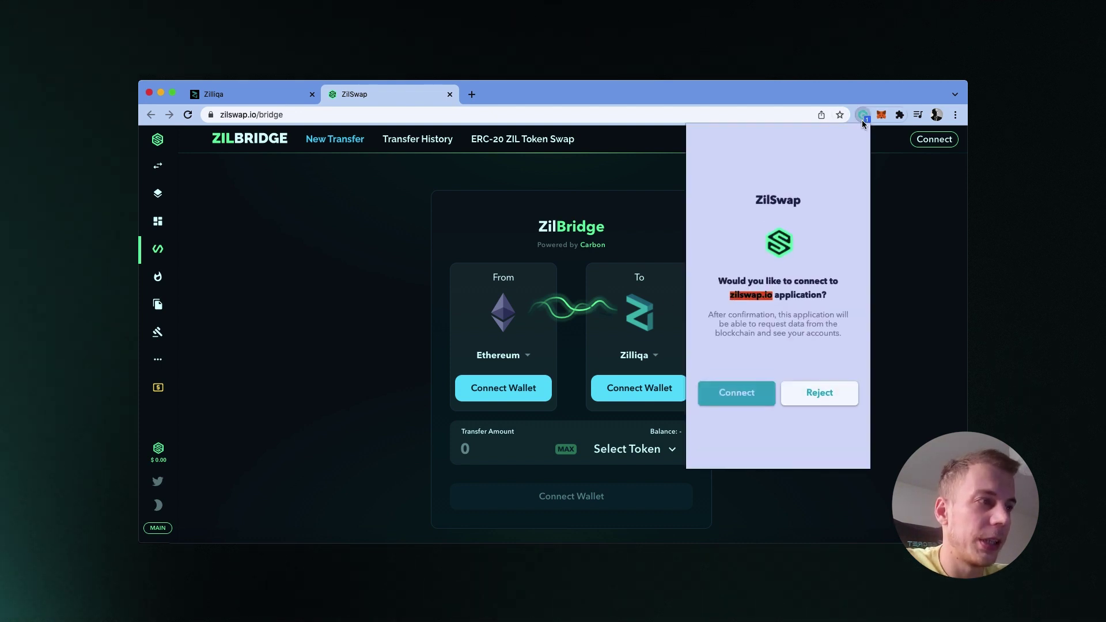
click(749, 394)
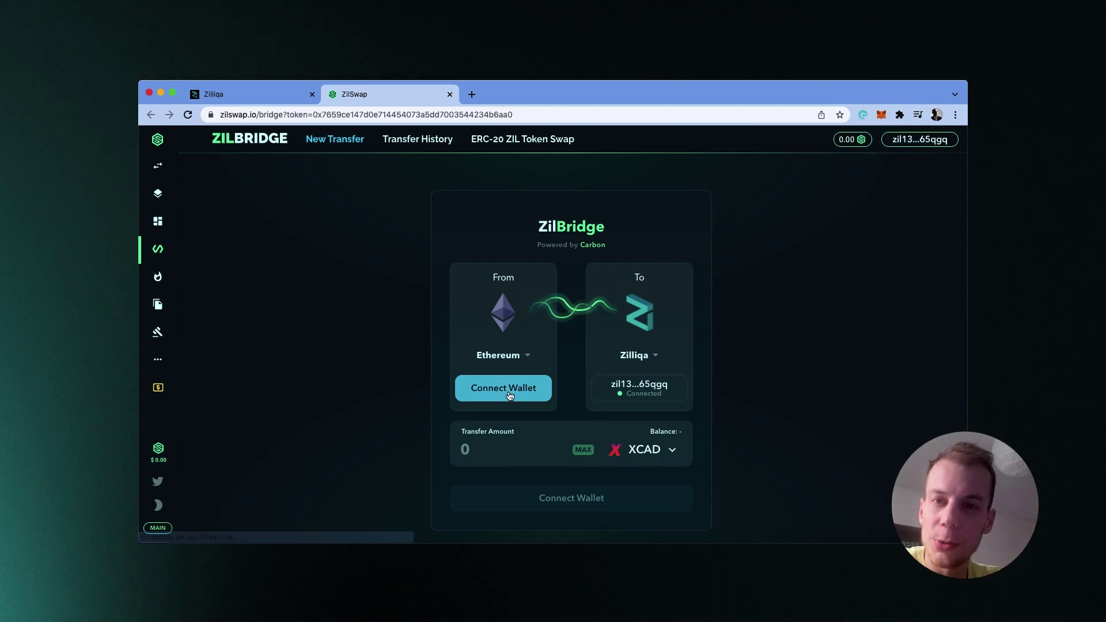
- Connect MetaMask as the Ethereum source wallet and approve its access for zilswap.io
click(509, 394)
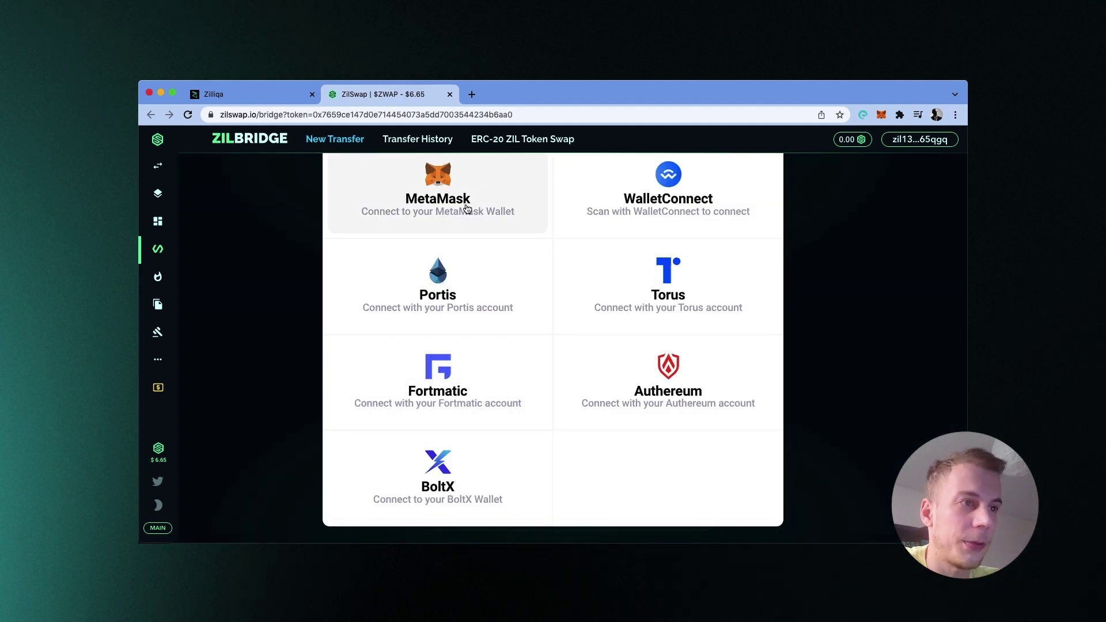
click(467, 208)
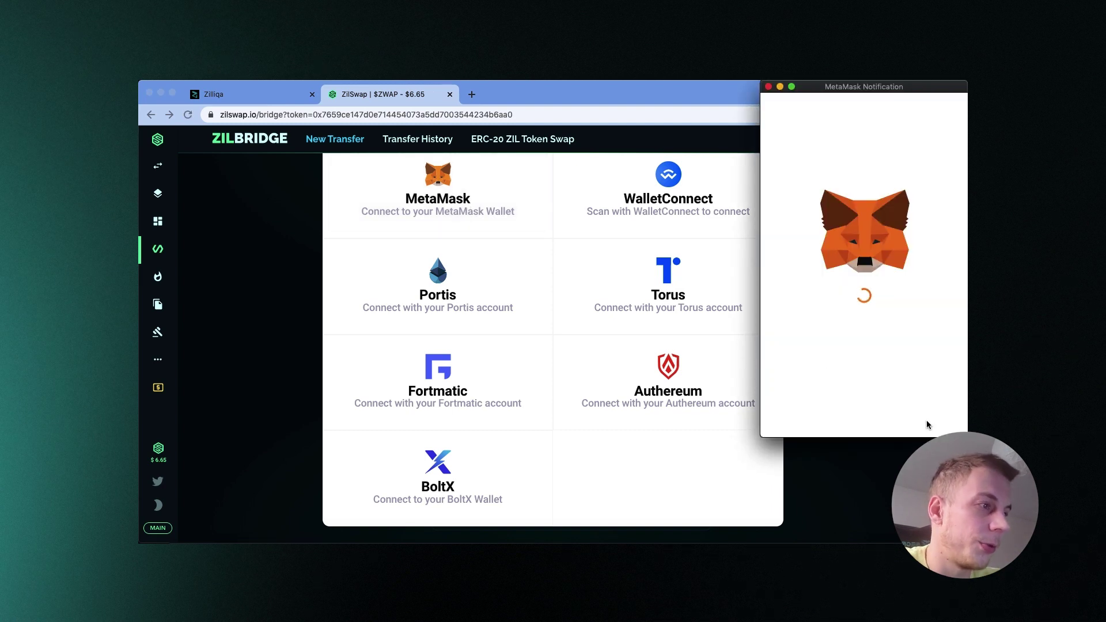
click(922, 414)
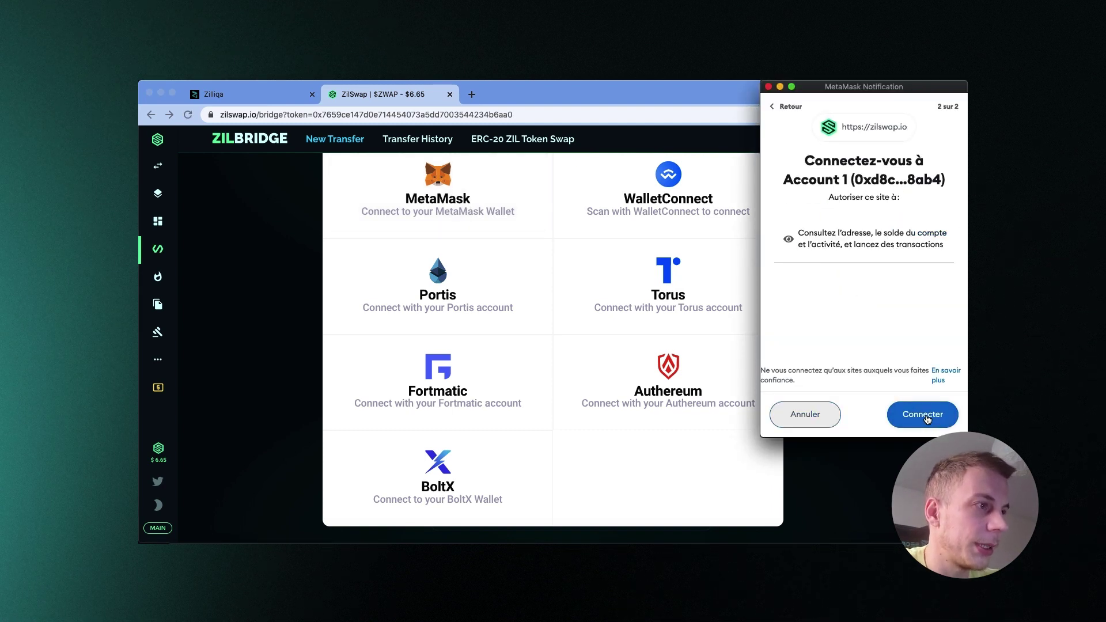
click(922, 414)
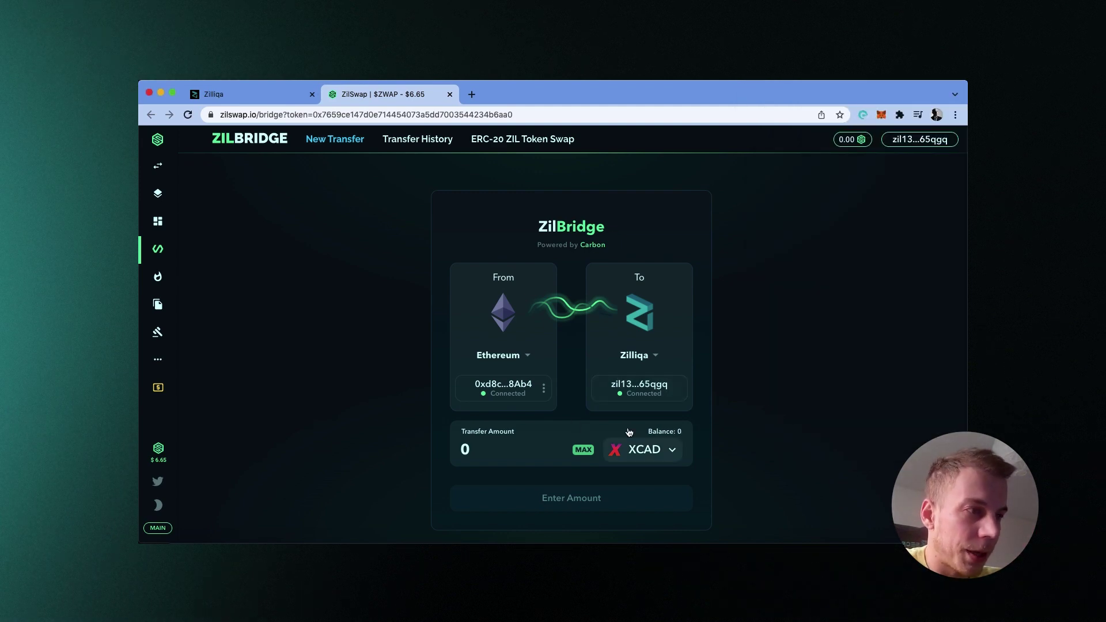
- Select ETH, replace the MAX balance with 0.03, and proceed to the transfer review
click(653, 447)
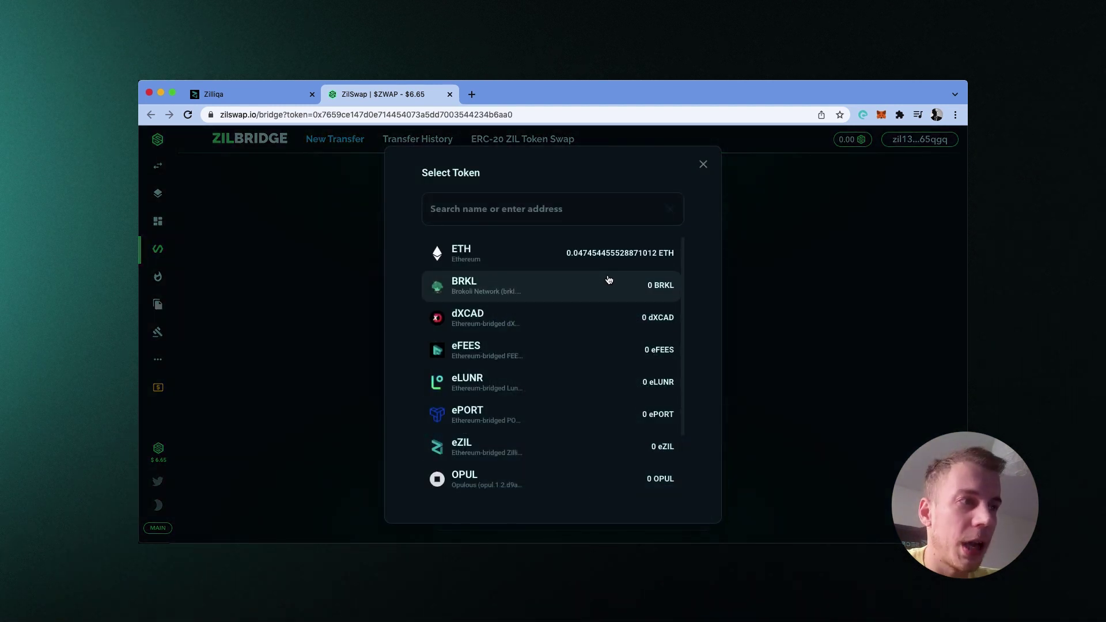
click(605, 256)
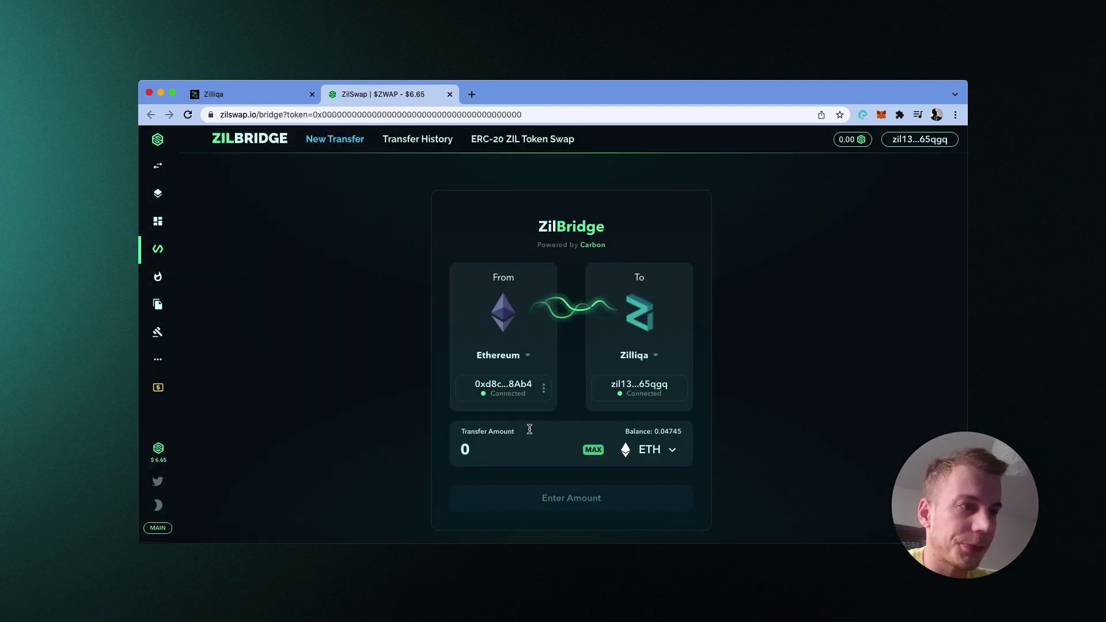
click(592, 450)
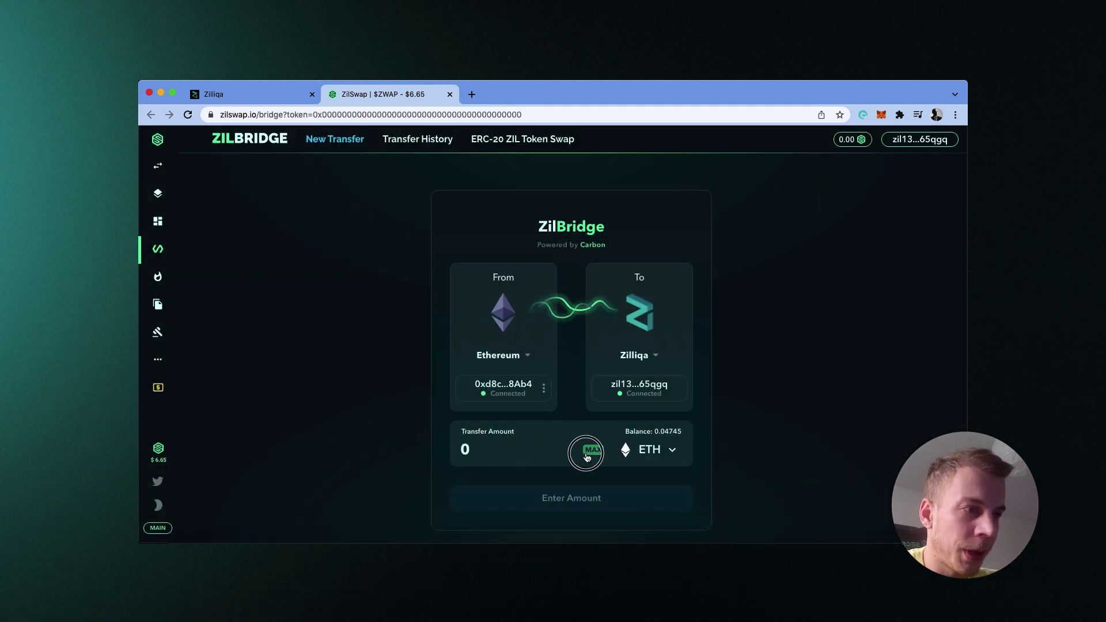
double_click(489, 446)
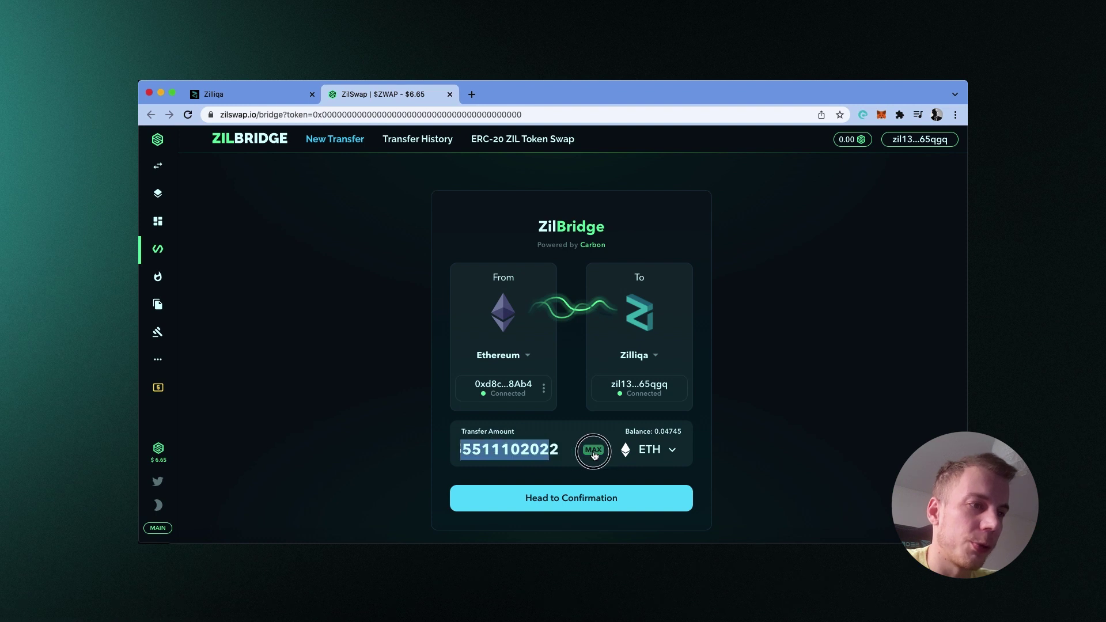
text(0,03)
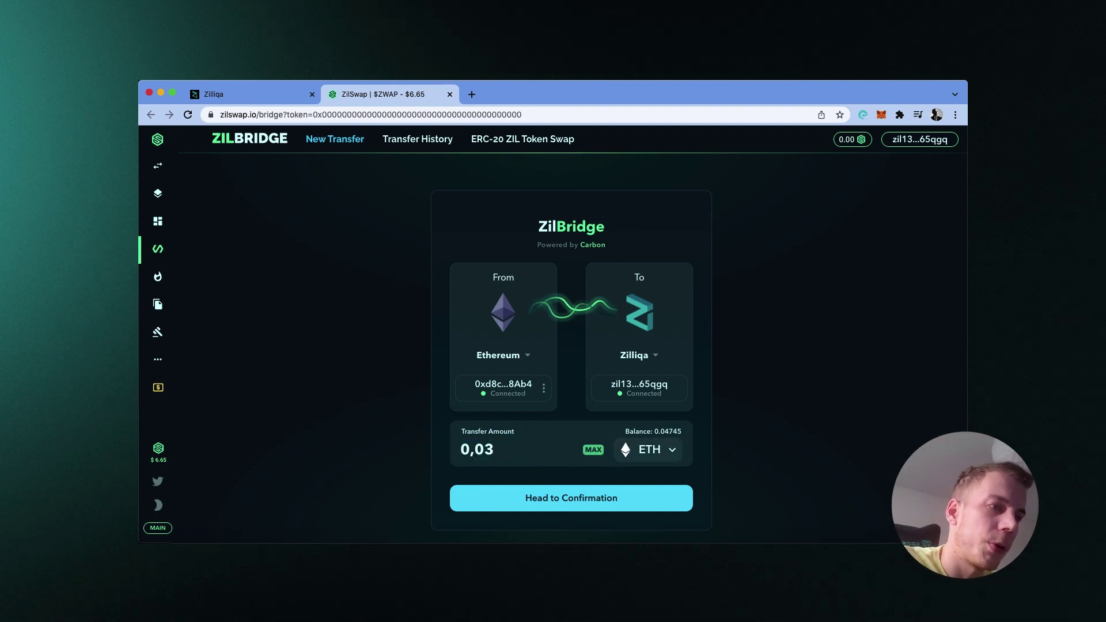
click(572, 498)
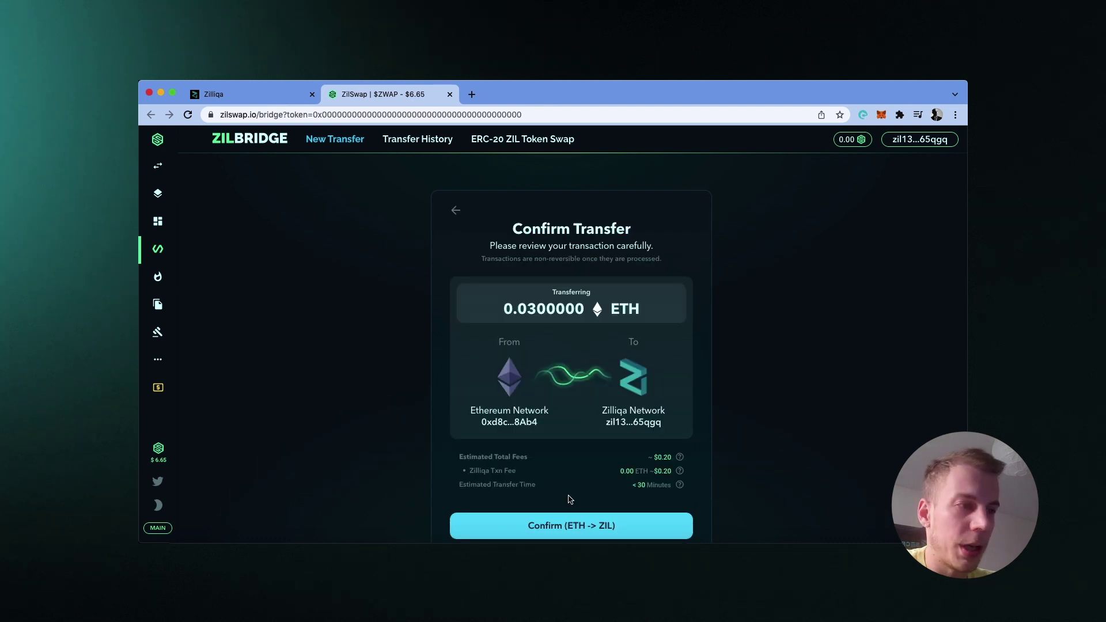
- Confirm the ETH → ZIL transfer and approve it with Confirmer in MetaMask
click(566, 524)
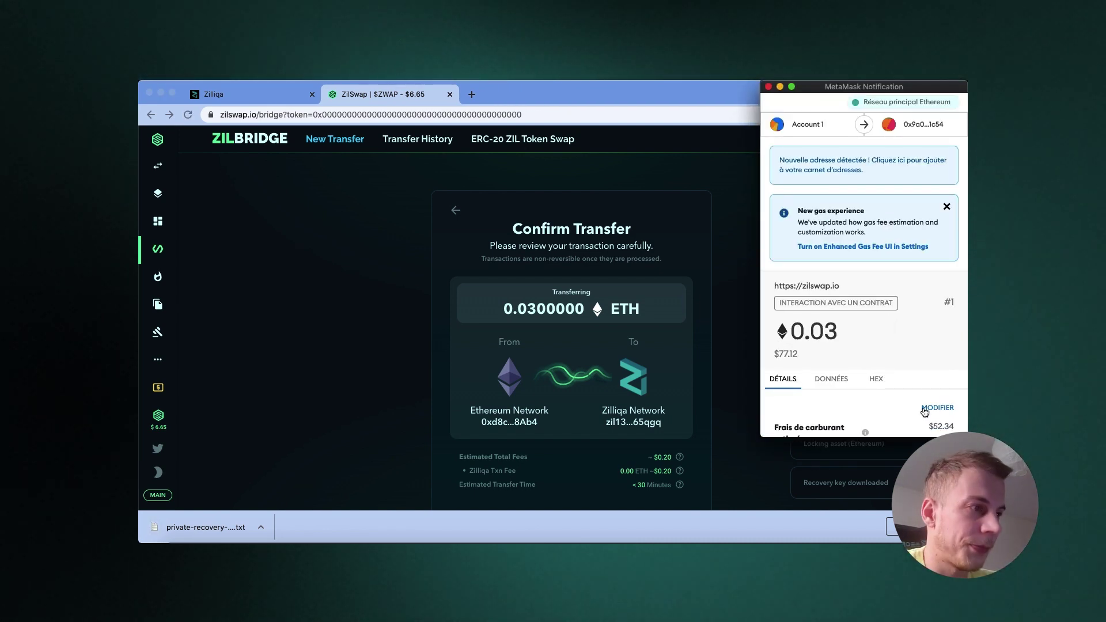
scroll(928, 362, down, 3)
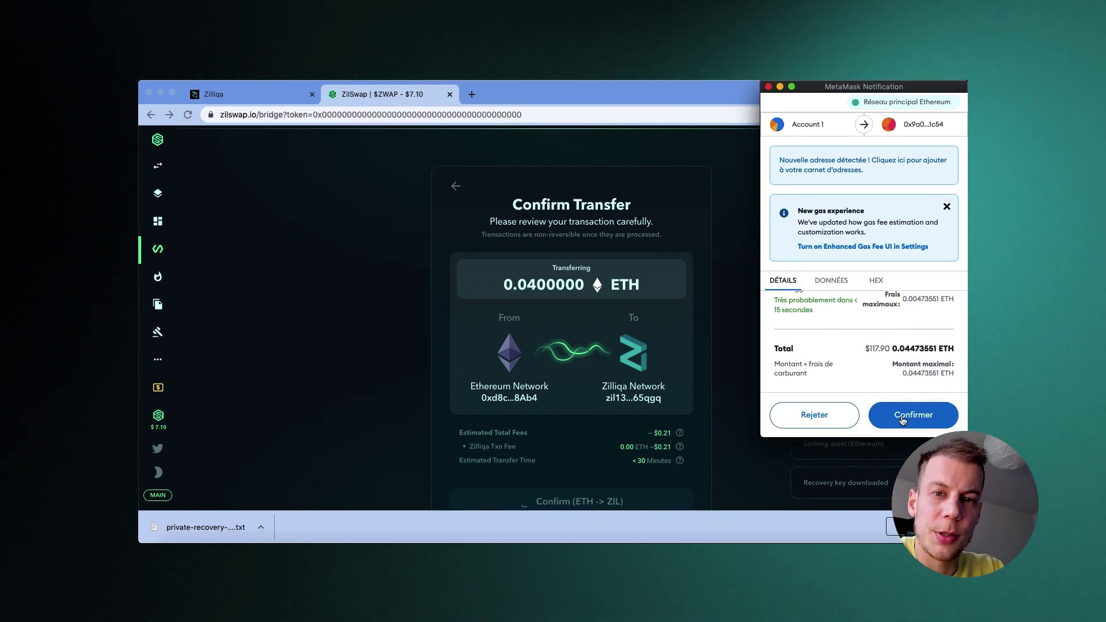
click(904, 421)
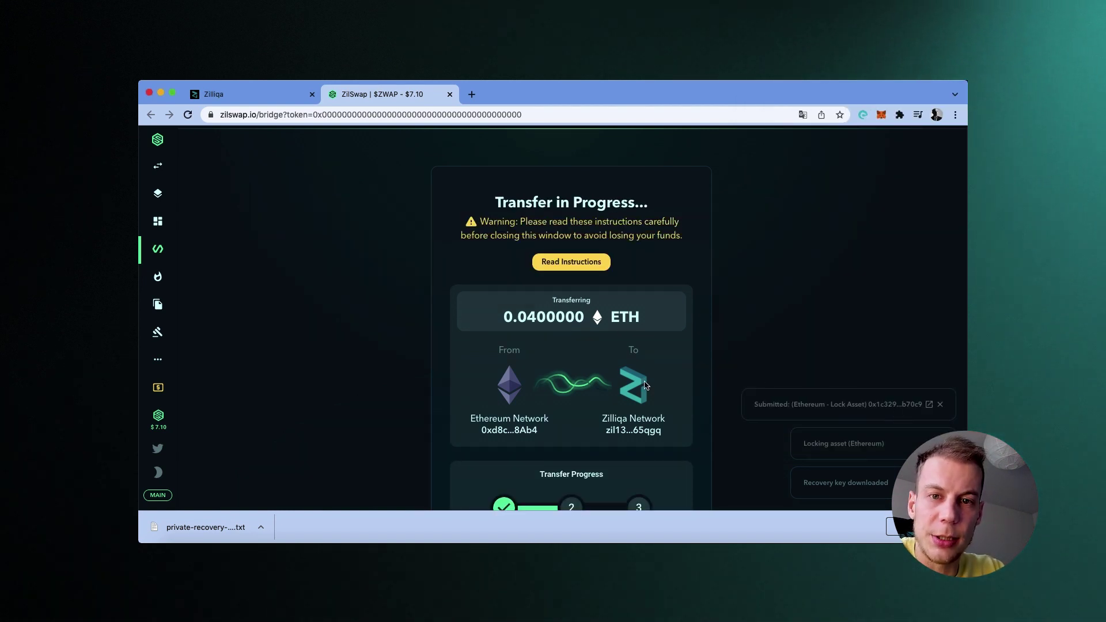
scroll(645, 384, down, 3)
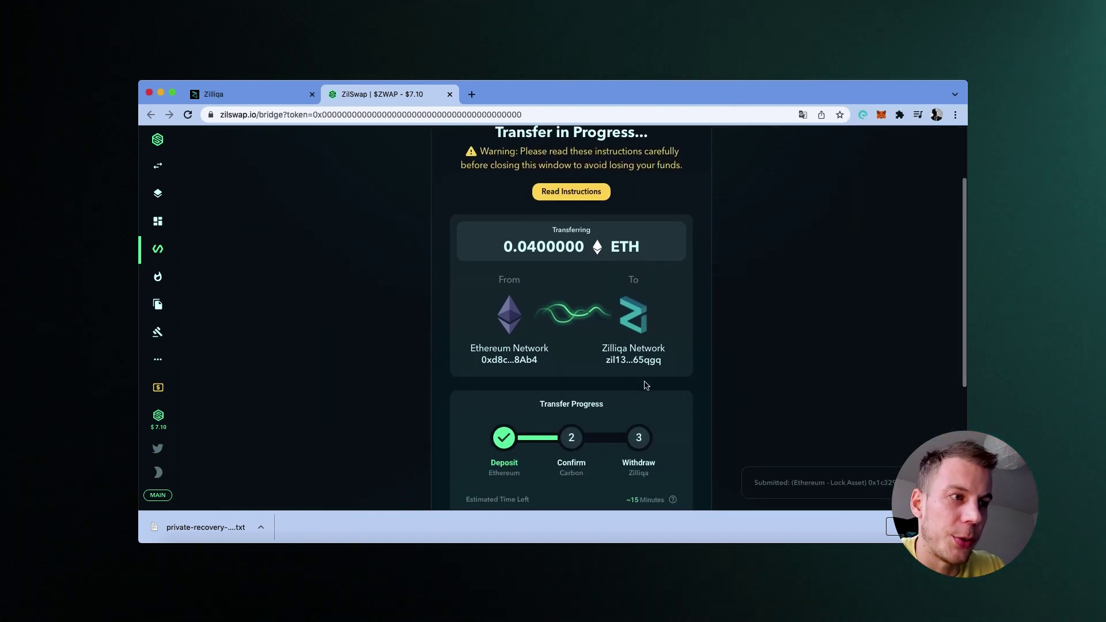
scroll(644, 385, down, 2)
scroll(644, 385, down, 2)
scroll(644, 384, down, 2)
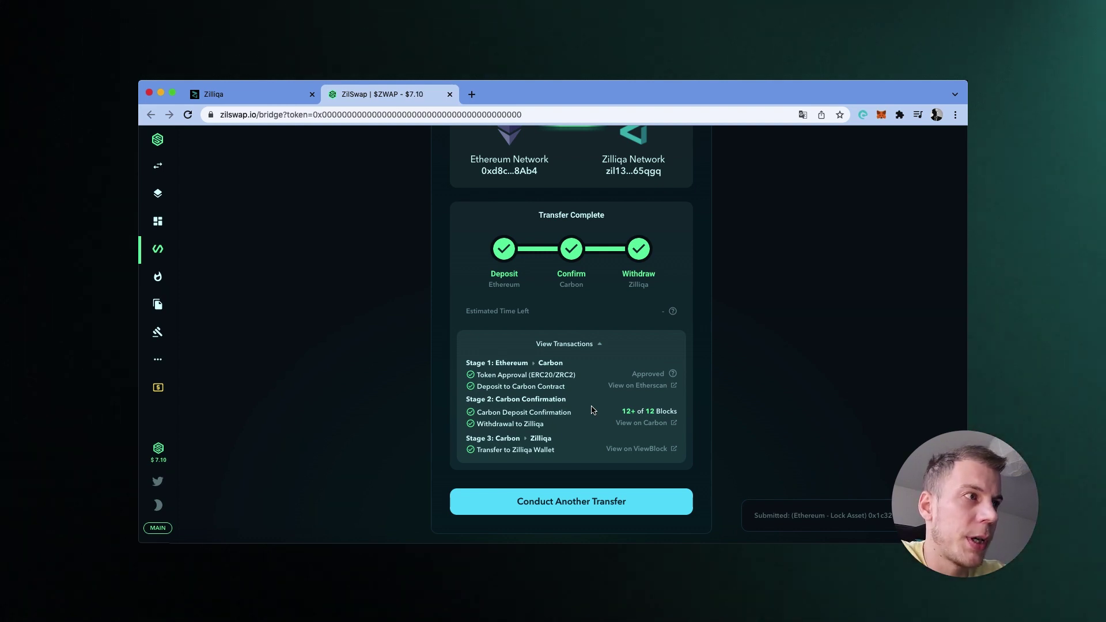
- Start another transfer and view the Zilliqa balances in the ZilPay wallet
click(566, 506)
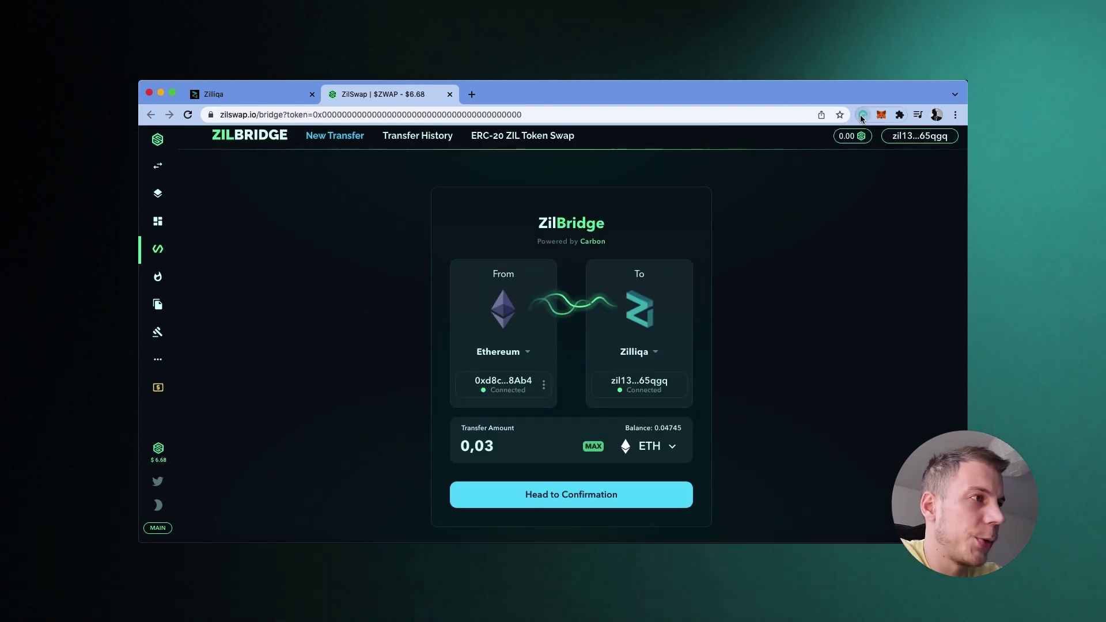
click(862, 114)
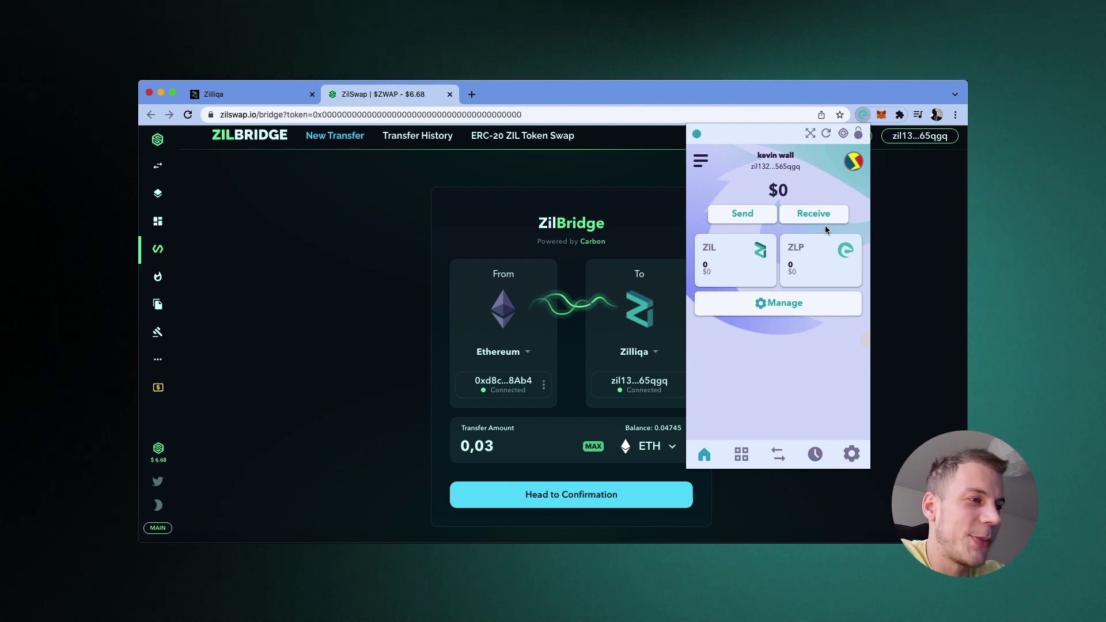
- Turn on zETH in ZilPay's token list to show the 0.039921 zETH balance
click(780, 303)
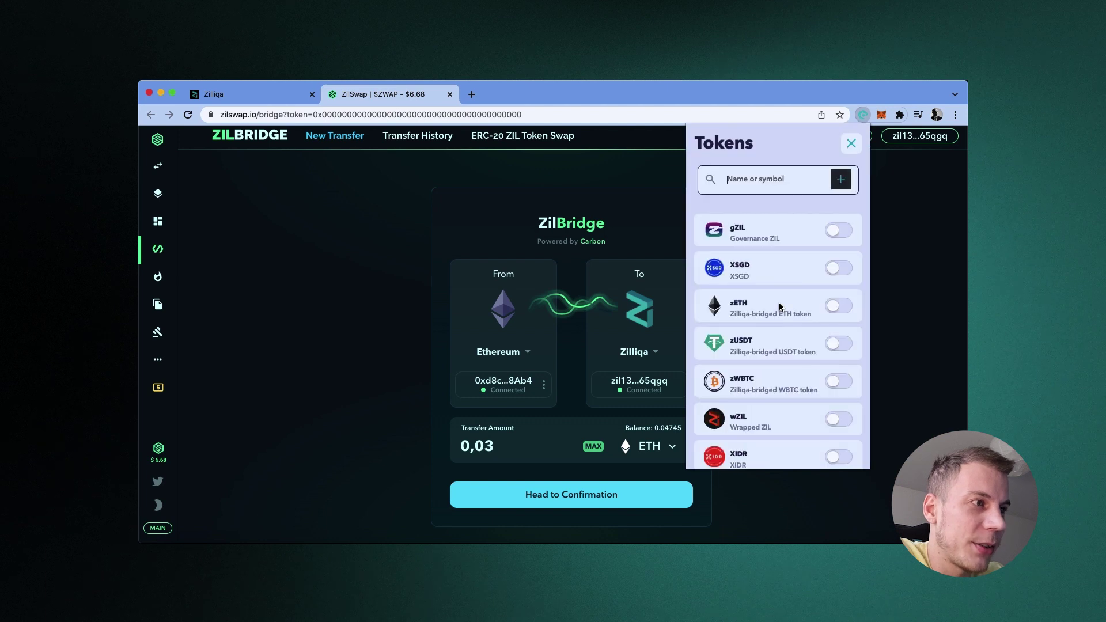
scroll(784, 289, down, 1)
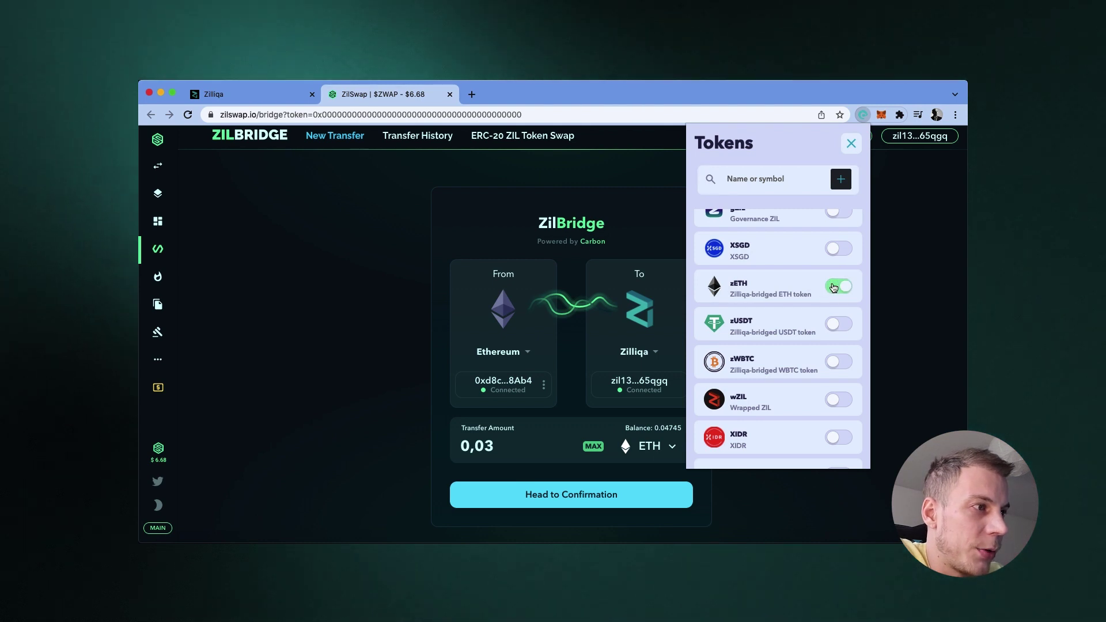
click(833, 287)
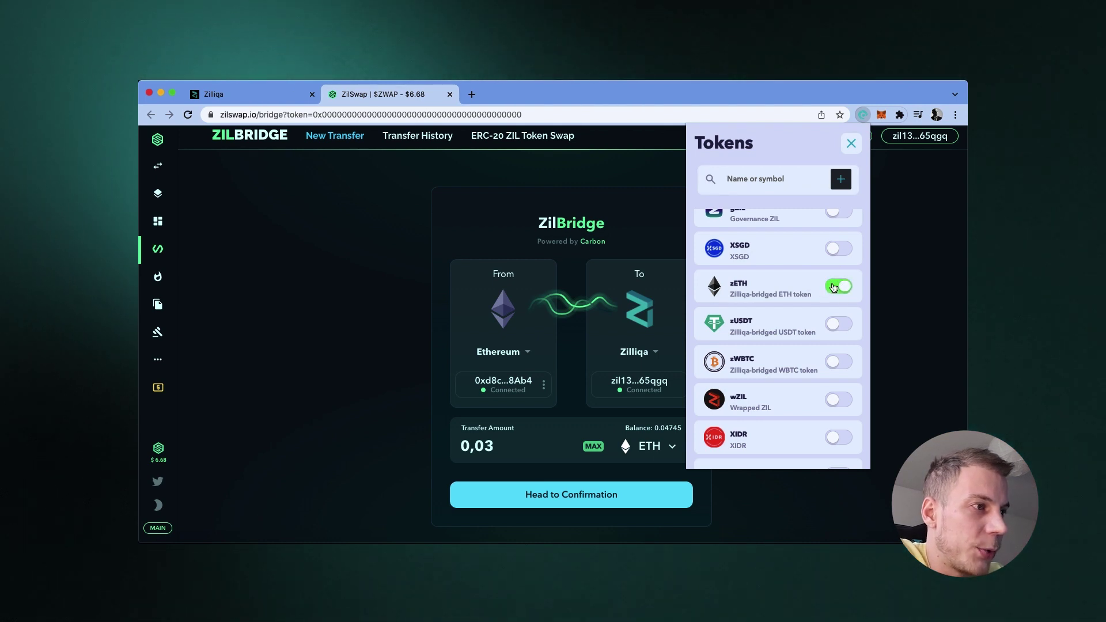
click(851, 144)
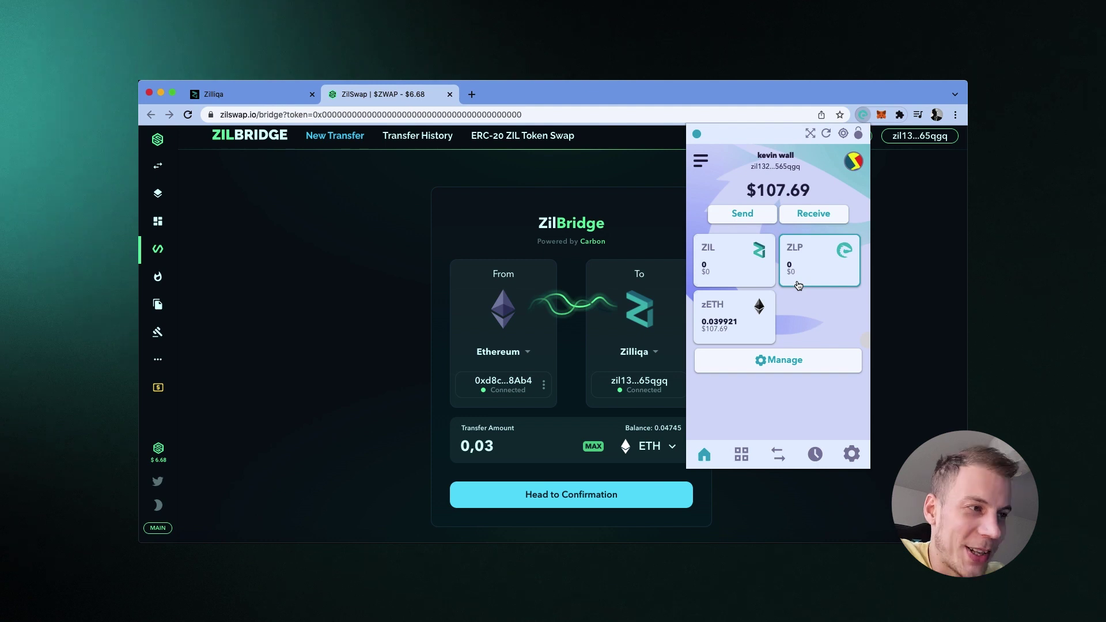